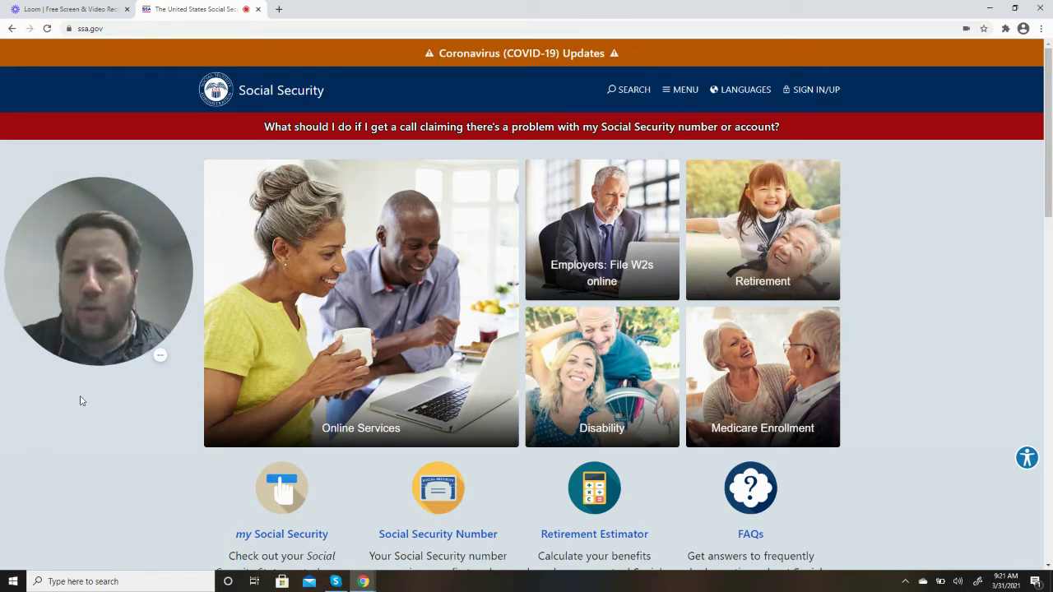
Step: Open the Medicare Enrollment page from the ssa.gov homepage tiles
scroll(131, 462, "down", 1)
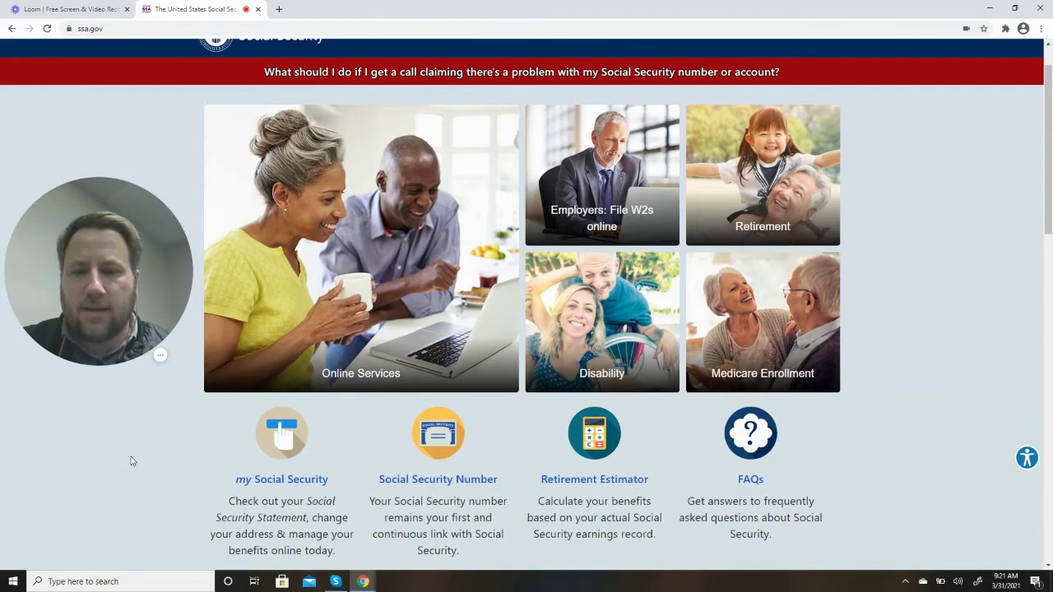
scroll(131, 461, "down", 1)
scroll(132, 462, "down", 1)
scroll(132, 461, "down", 1)
scroll(138, 457, "down", 1)
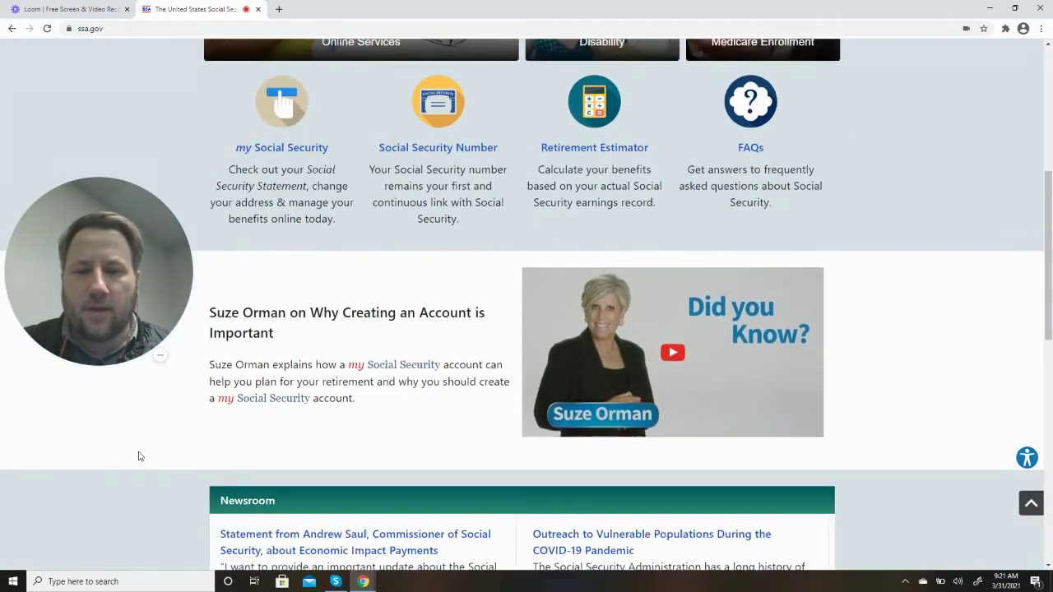
scroll(139, 454, "up", 5)
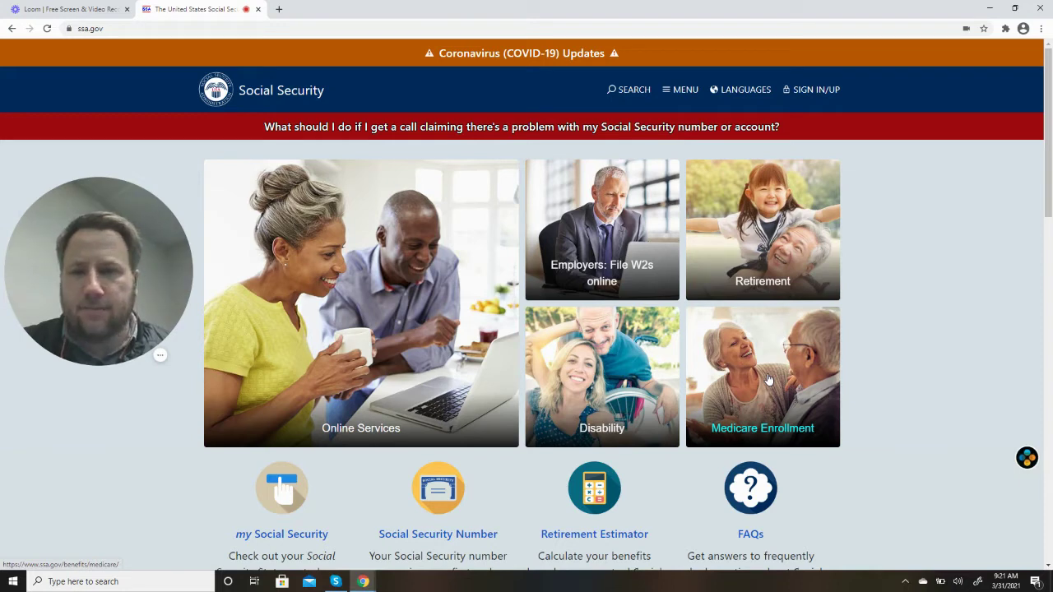
left_click(768, 379)
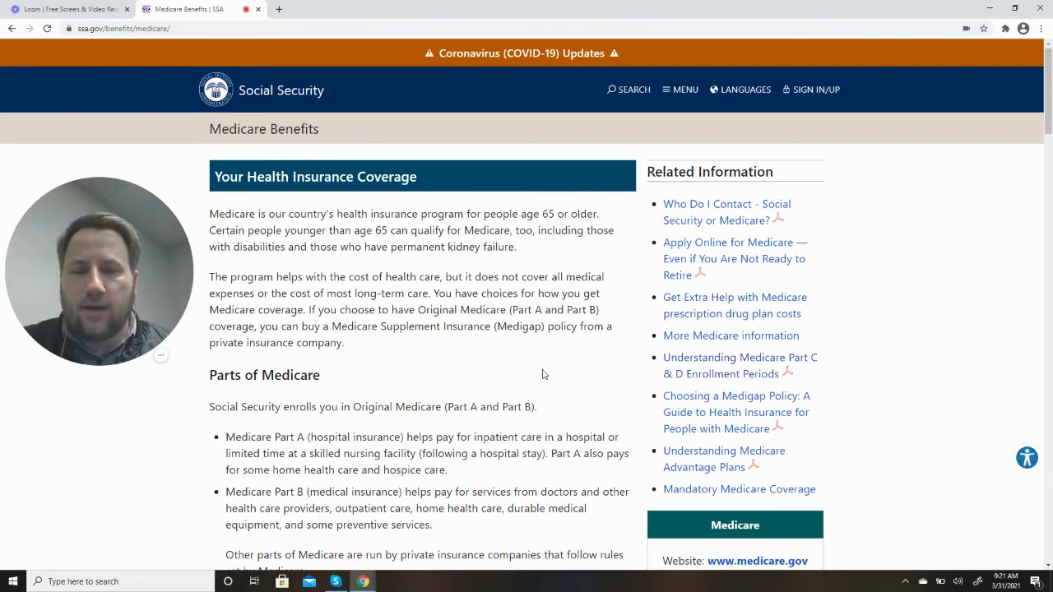
Step: Scroll past the Part B details to 'How To Apply Online For Just Medicare'
scroll(542, 374, "down", 1)
scroll(543, 375, "down", 1)
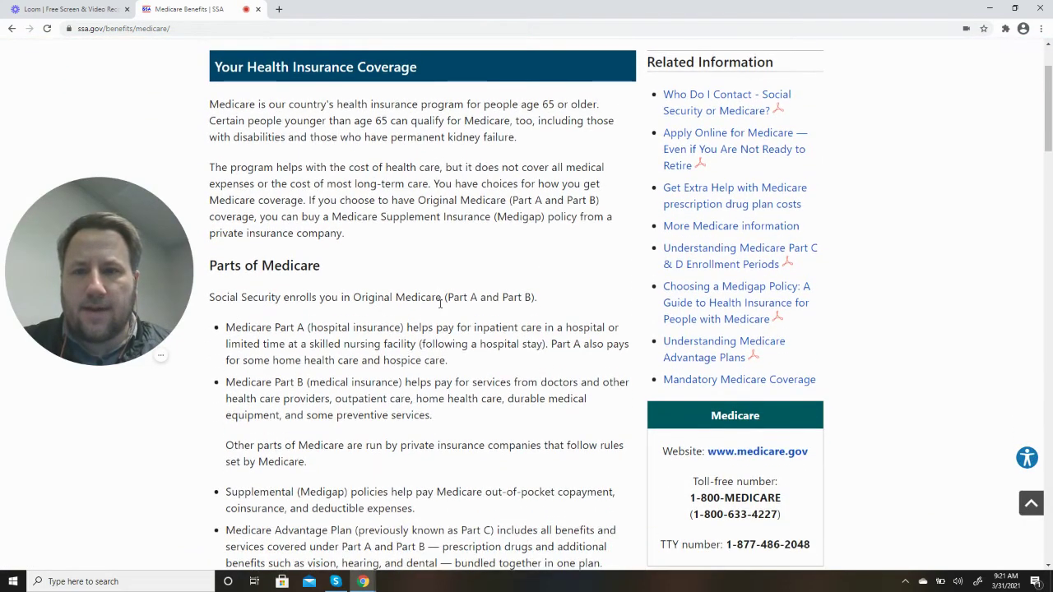
scroll(423, 340, "down", 1)
scroll(425, 346, "down", 1)
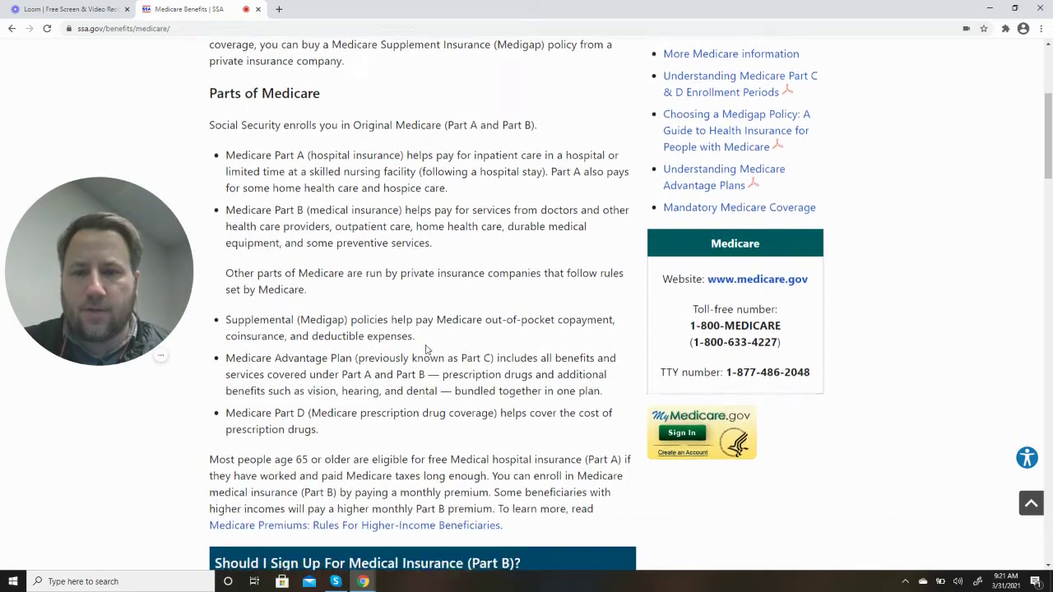
scroll(427, 349, "down", 1)
scroll(427, 347, "down", 1)
scroll(447, 323, "down", 1)
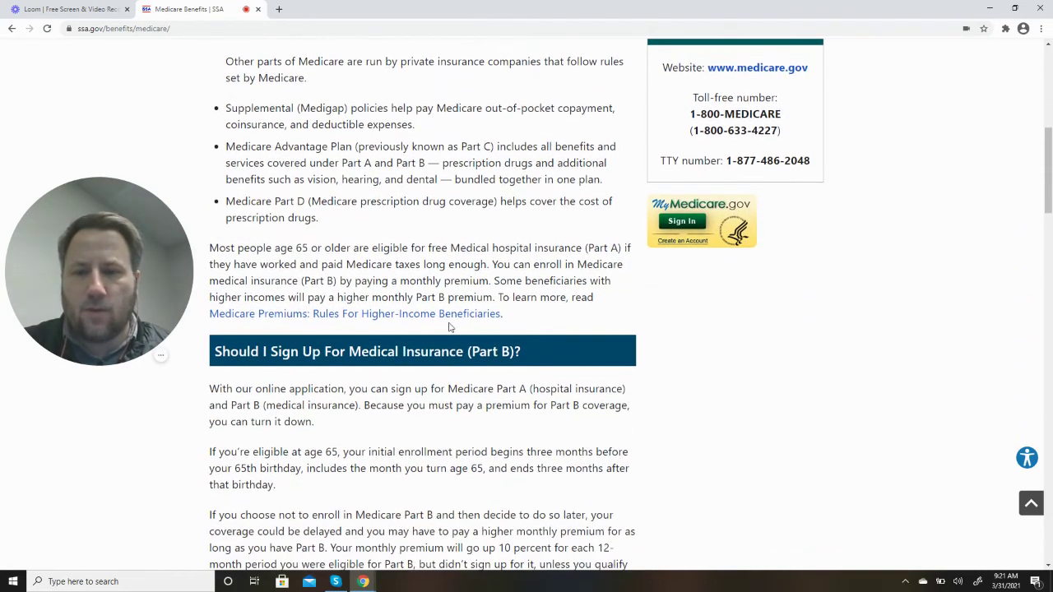
scroll(452, 327, "down", 1)
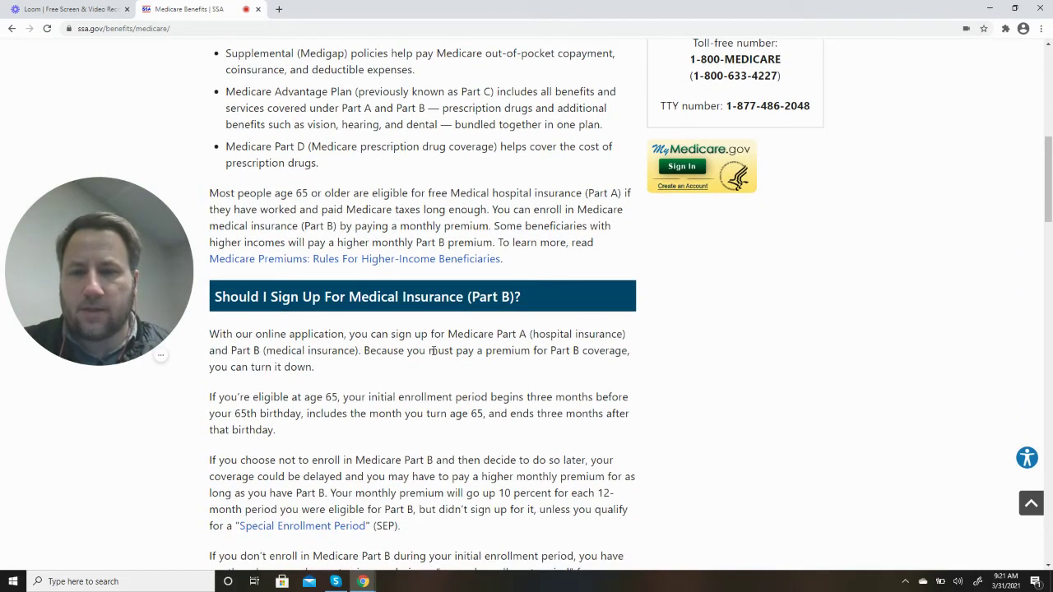
scroll(434, 350, "down", 2)
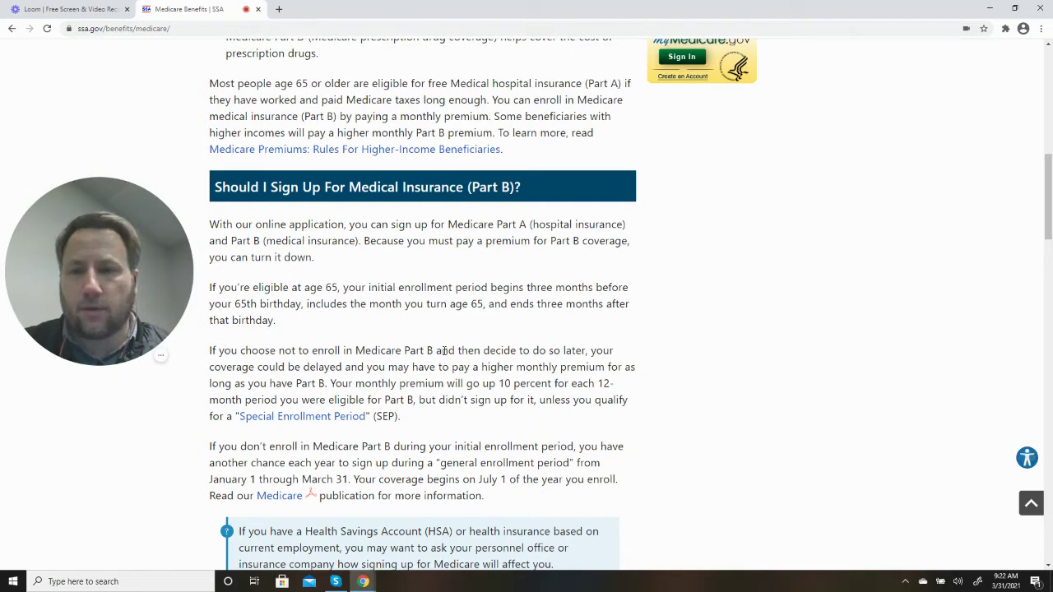
scroll(452, 347, "down", 2)
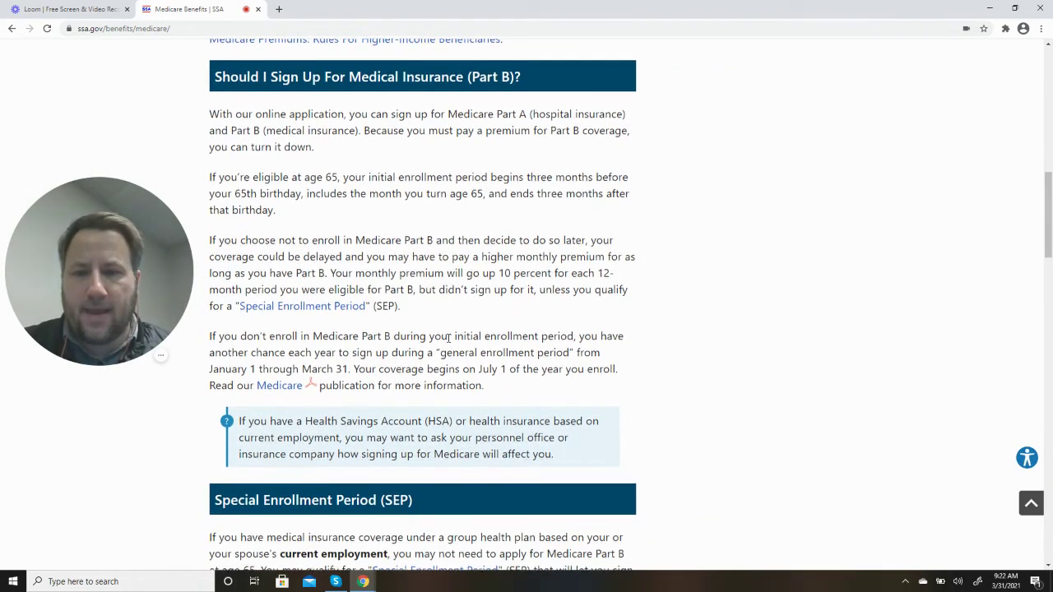
scroll(450, 341, "down", 3)
scroll(451, 343, "down", 1)
scroll(448, 333, "down", 1)
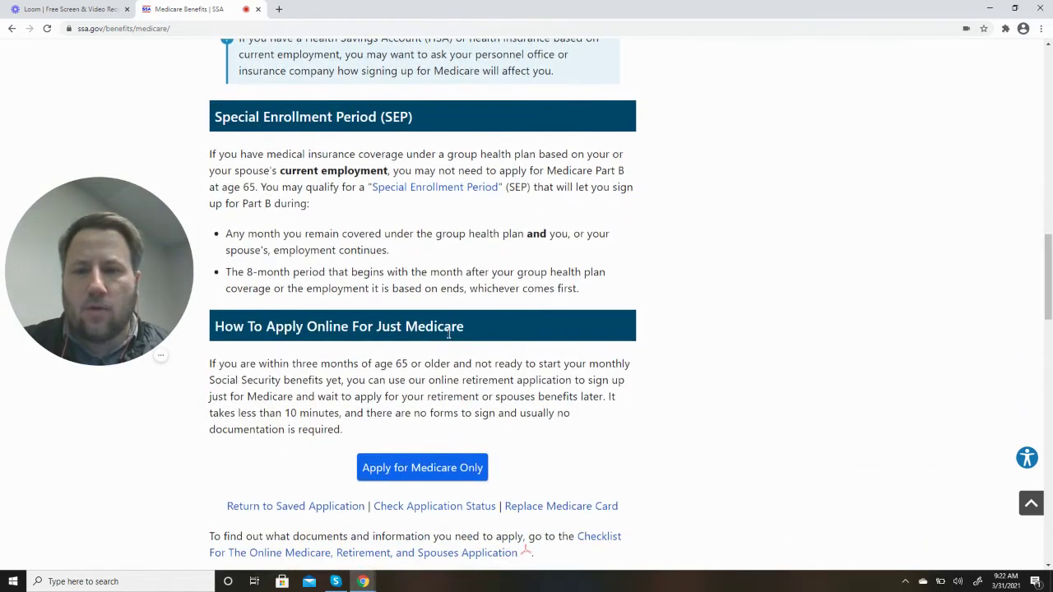
scroll(407, 367, "down", 1)
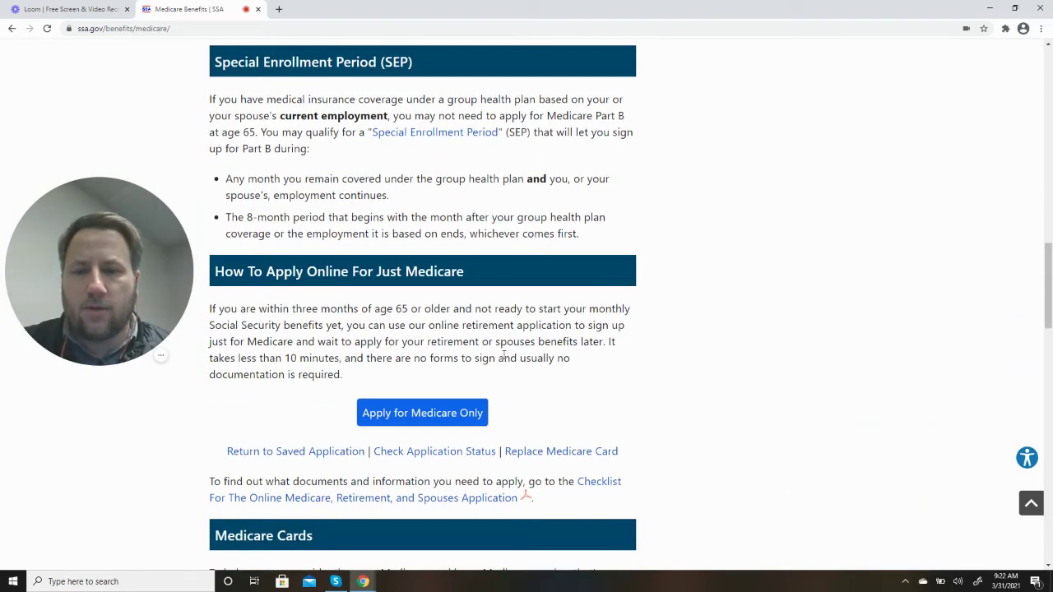
Step: Start 'Apply for Medicare Only' and agree to the application terms of service
left_click(444, 419)
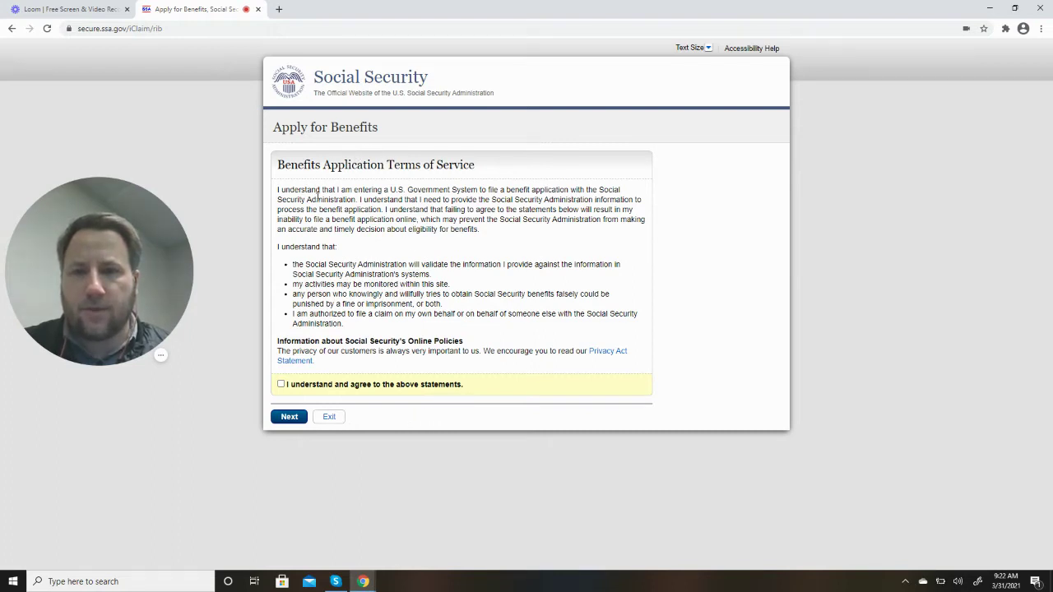
left_click(280, 385)
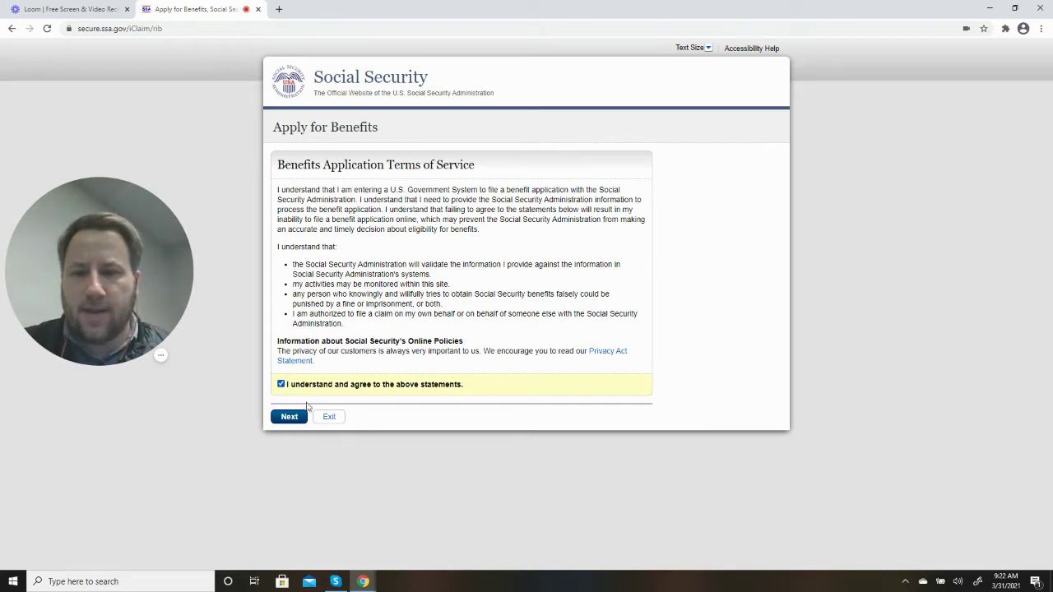
left_click(290, 417)
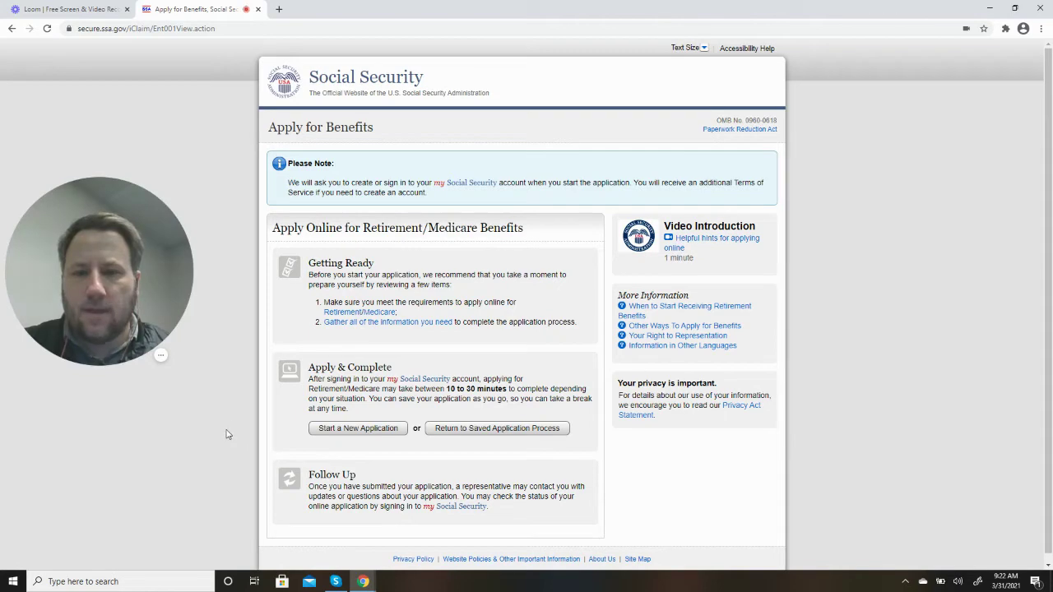
scroll(244, 412, "down", 1)
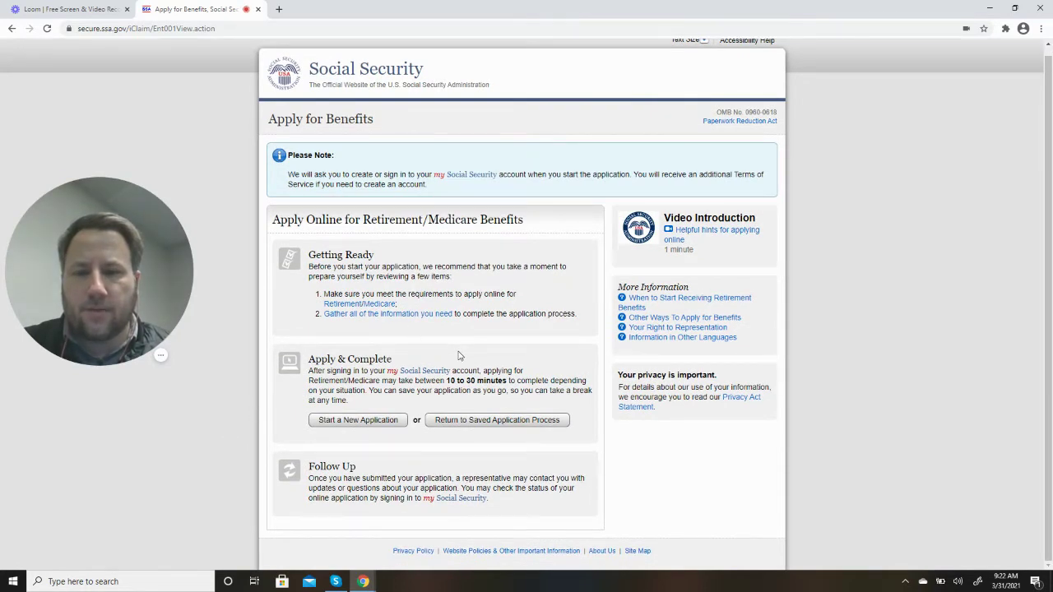
Step: Begin a new application as applying for myself, with no my Social Security account
left_click(376, 423)
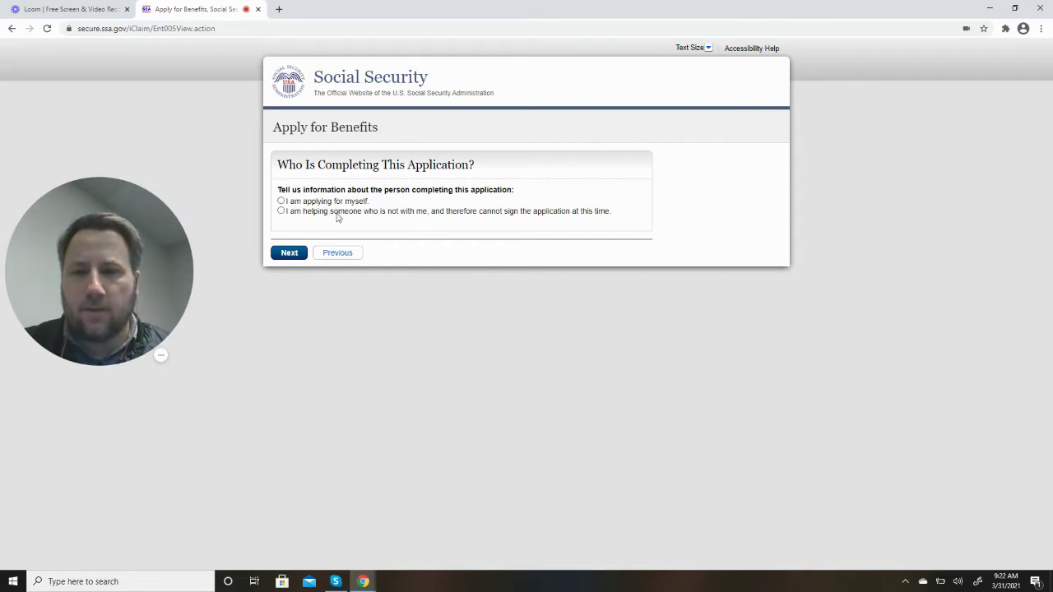
left_click(282, 202)
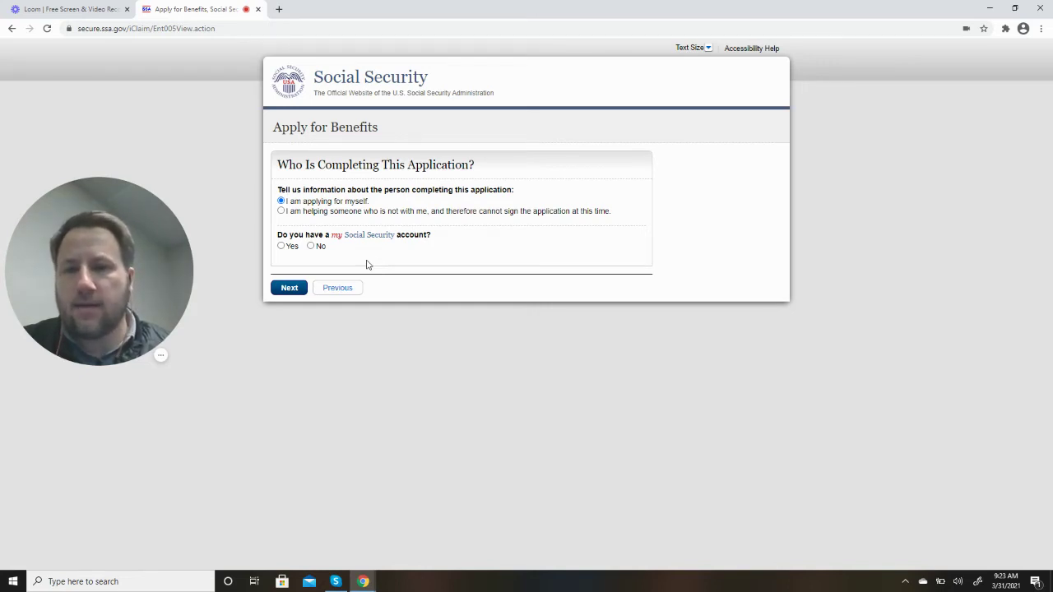
left_click(310, 246)
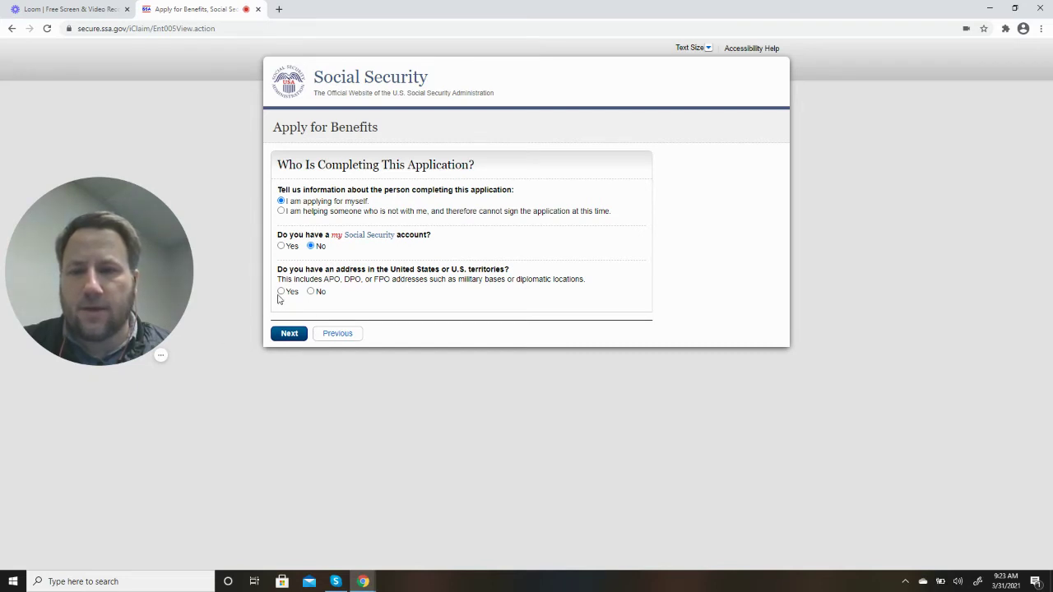
left_click(279, 337)
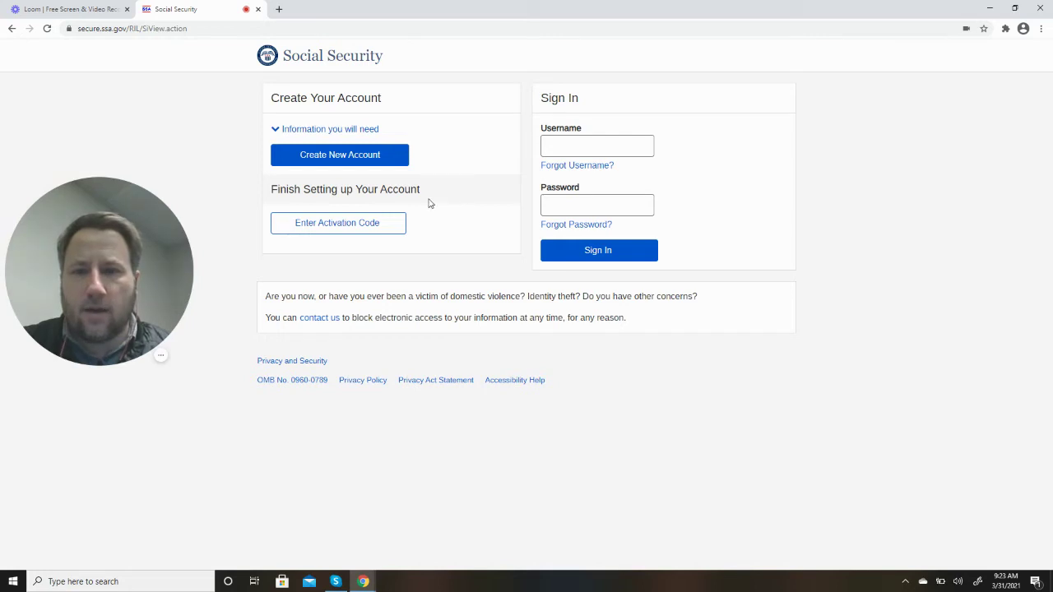
Step: Choose Enter Activation Code and agree to the Terms of Service
left_click(342, 226)
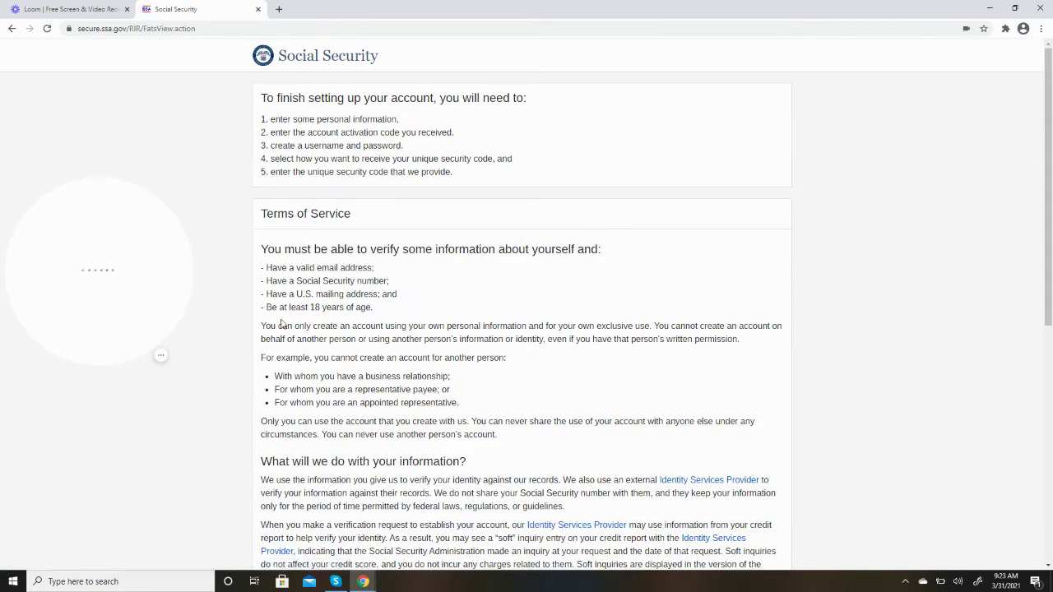
scroll(281, 322, "down", 1)
scroll(281, 325, "down", 2)
scroll(282, 329, "down", 2)
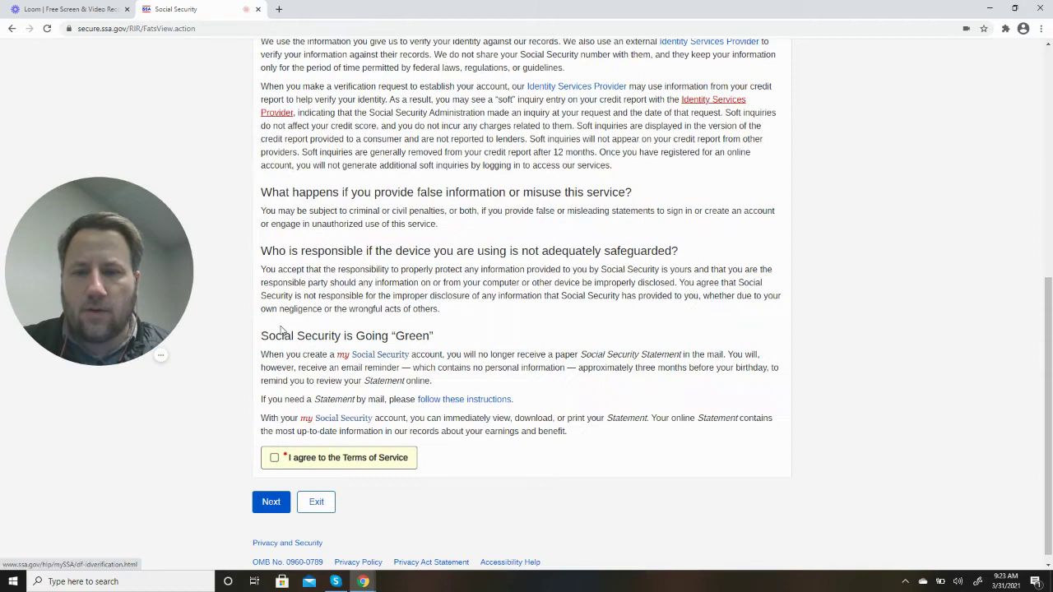
left_click(274, 458)
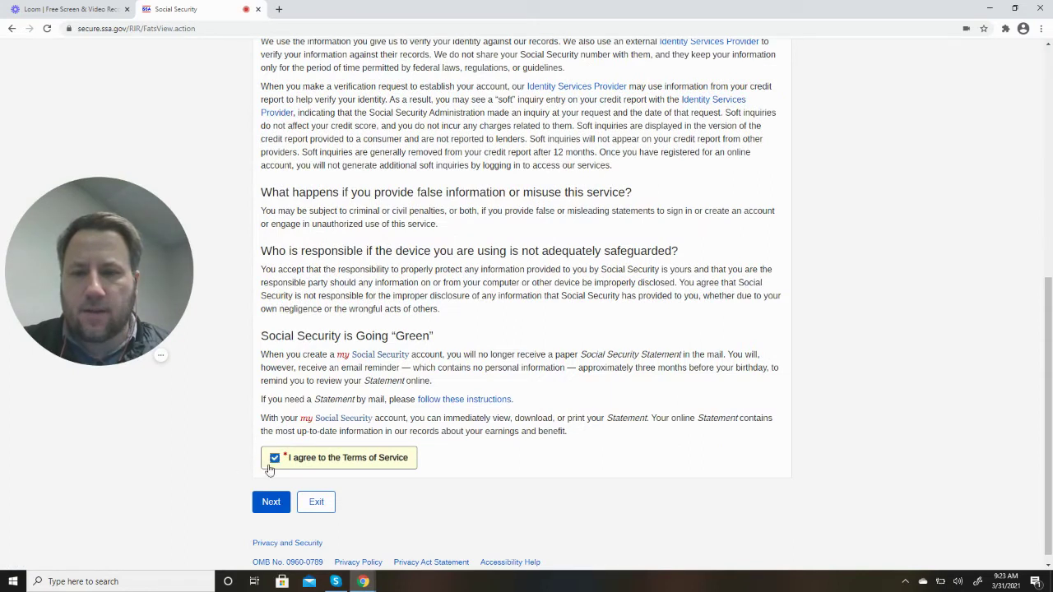
left_click(269, 502)
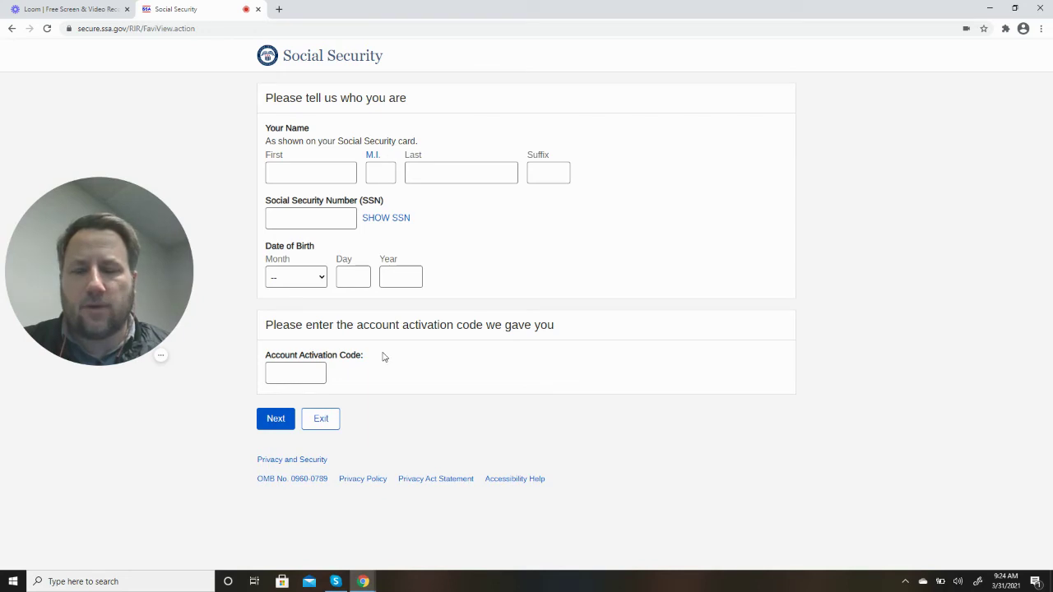
Step: Return to the ssa.gov homepage and scroll down to Items of Interest
left_click(417, 28)
type("ss")
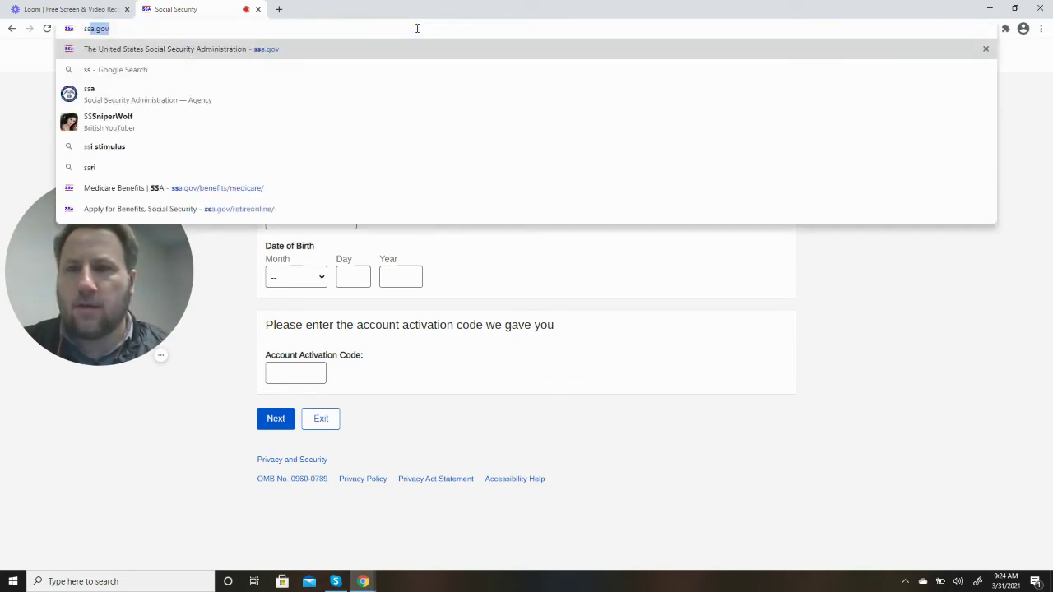
type("a.gov")
key("Return")
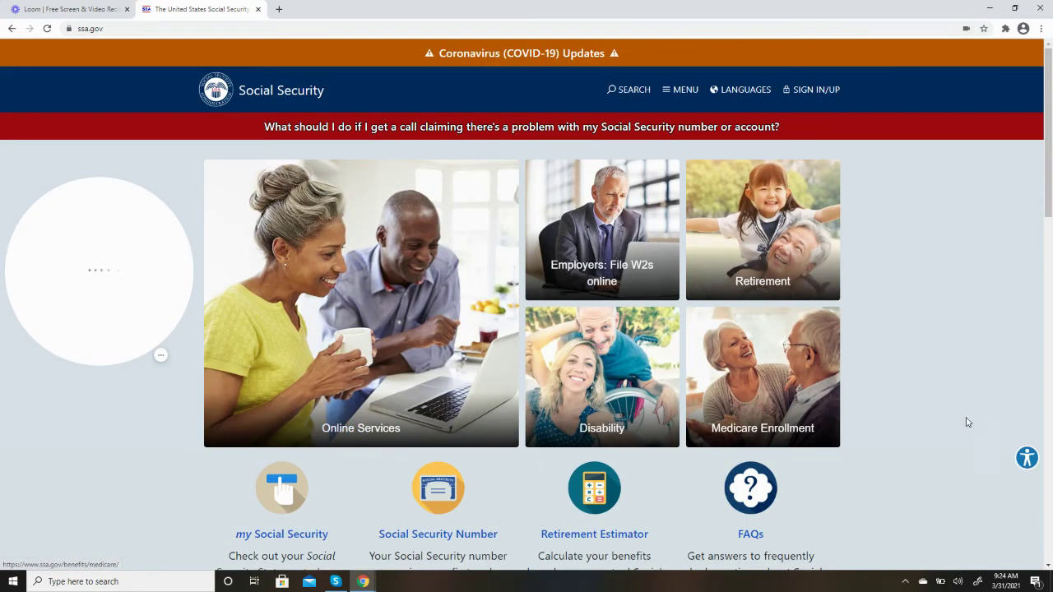
scroll(982, 401, "down", 3)
scroll(982, 401, "down", 3)
scroll(984, 403, "down", 3)
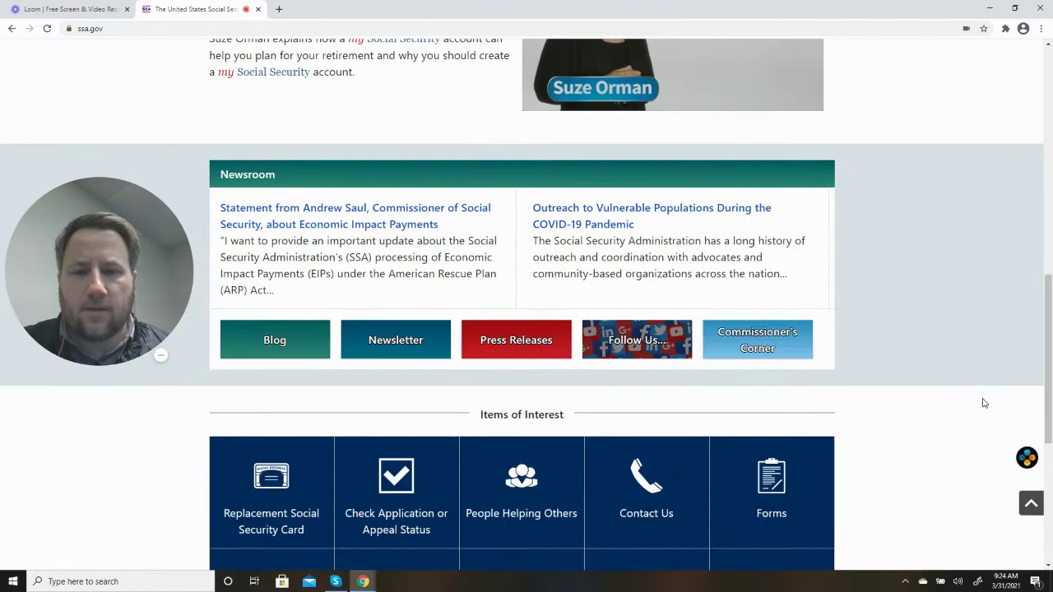
scroll(983, 402, "down", 3)
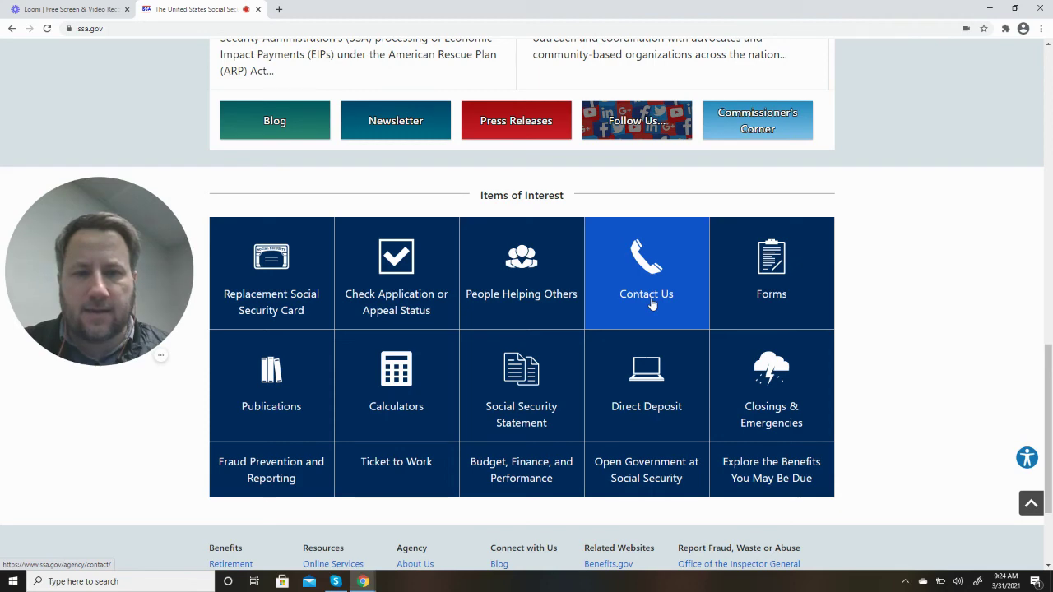
Step: Open Contact Us, dismiss the scam warning, and browse its FAQs and contact options
left_click(652, 303)
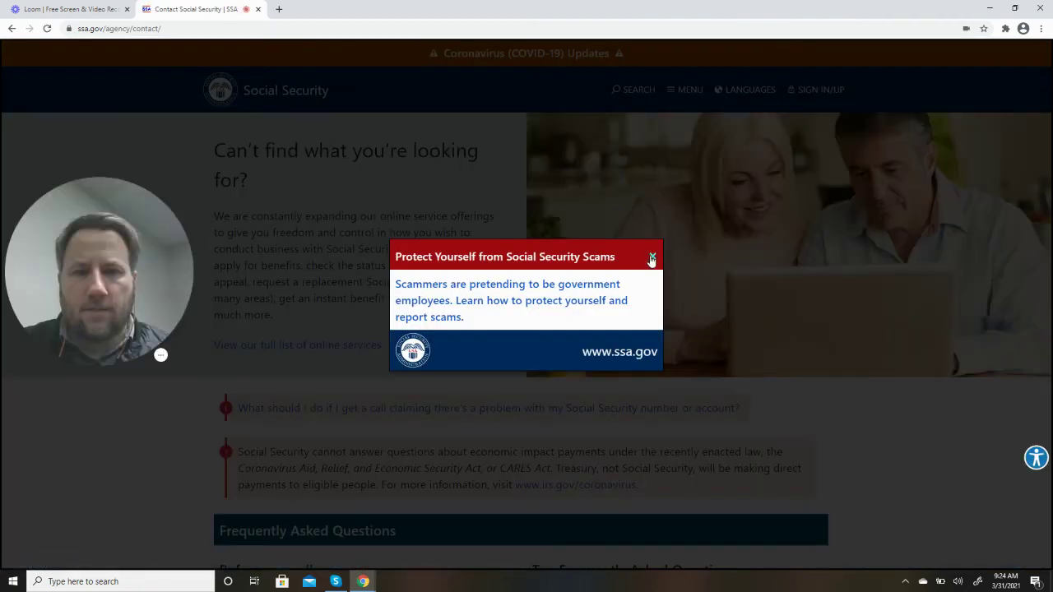
left_click(651, 258)
scroll(654, 262, "down", 1)
scroll(653, 261, "down", 2)
scroll(654, 262, "down", 2)
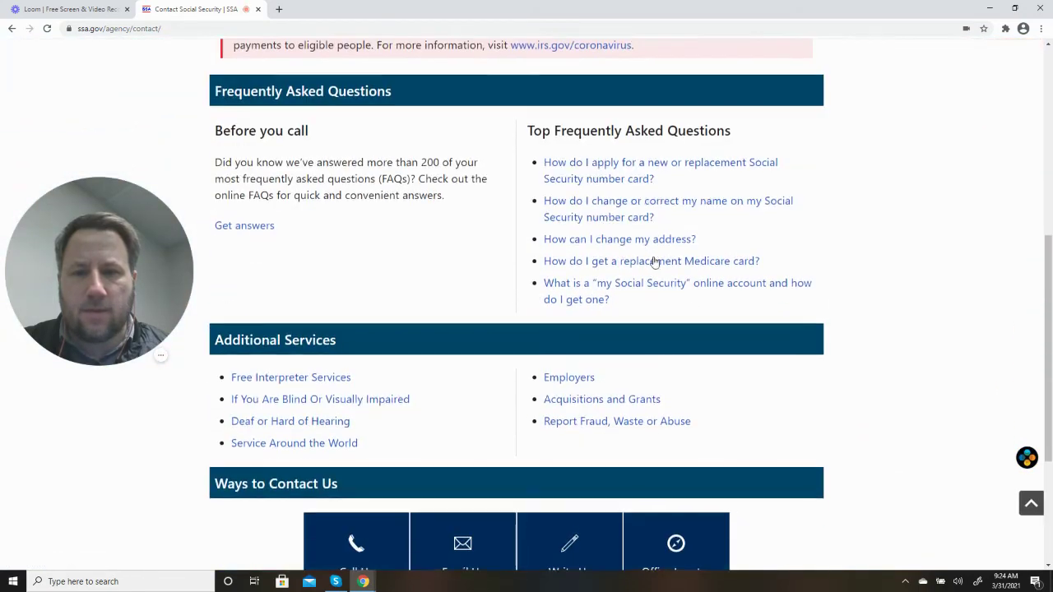
scroll(654, 261, "down", 3)
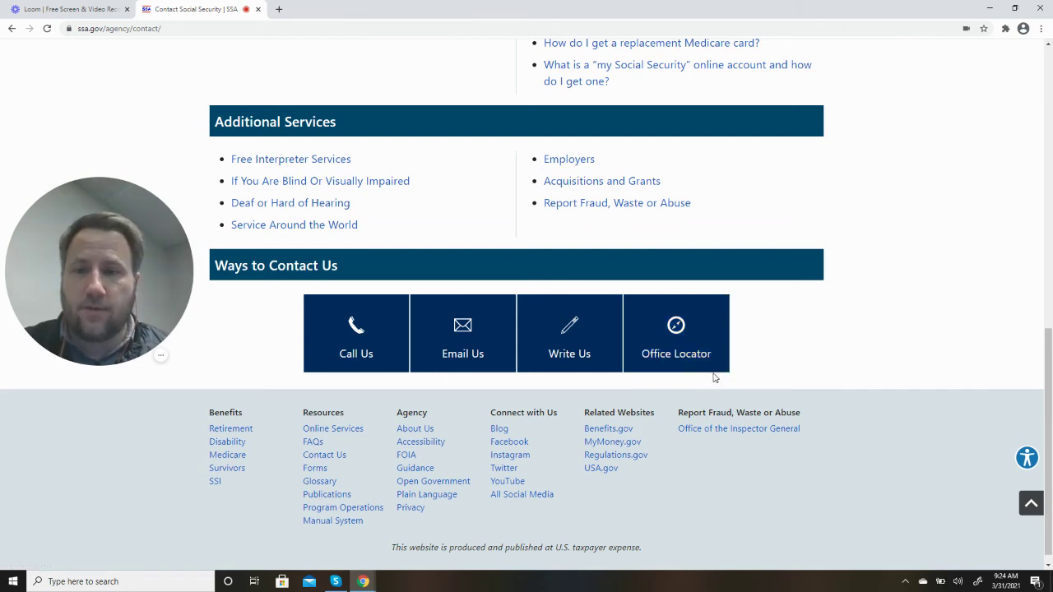
scroll(711, 377, "up", 8)
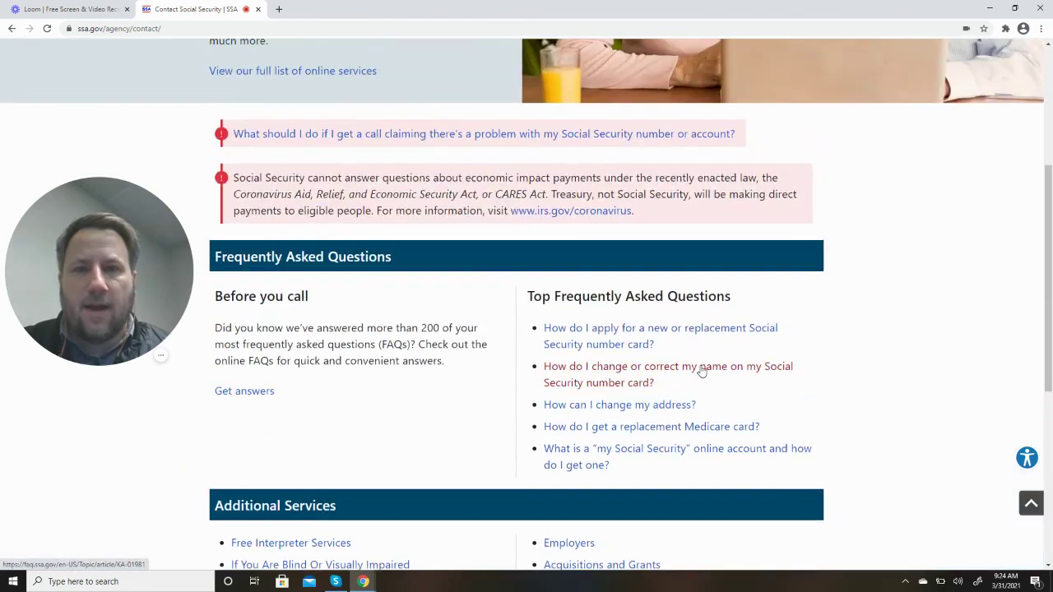